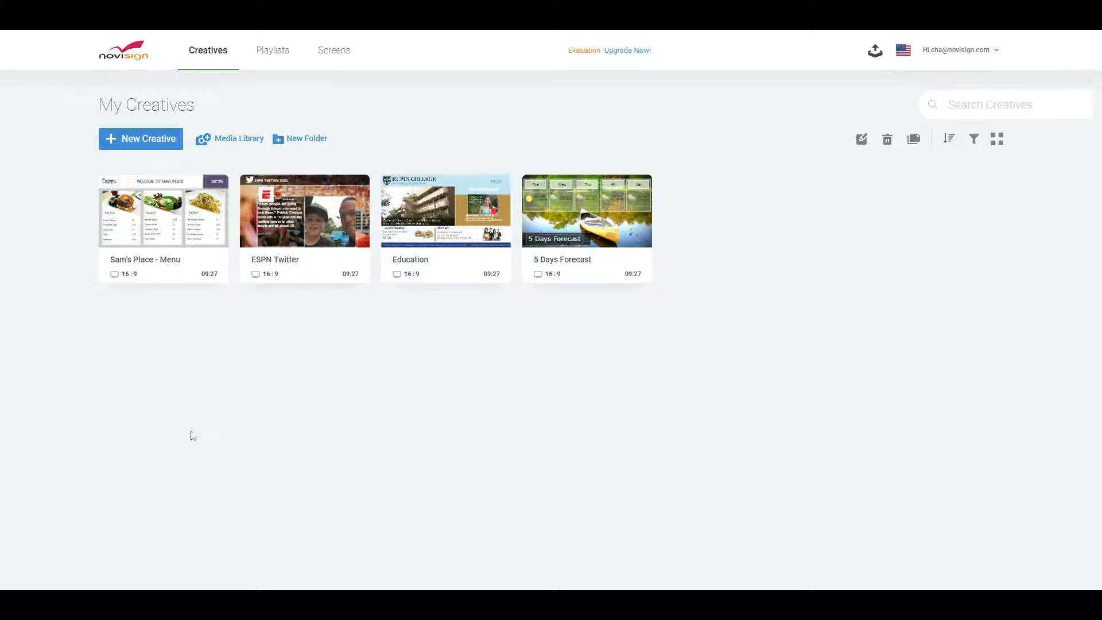
- Start a new creative to bring up the 16:9 template gallery
{"action": "left_click", "coordinate": [141, 139]}
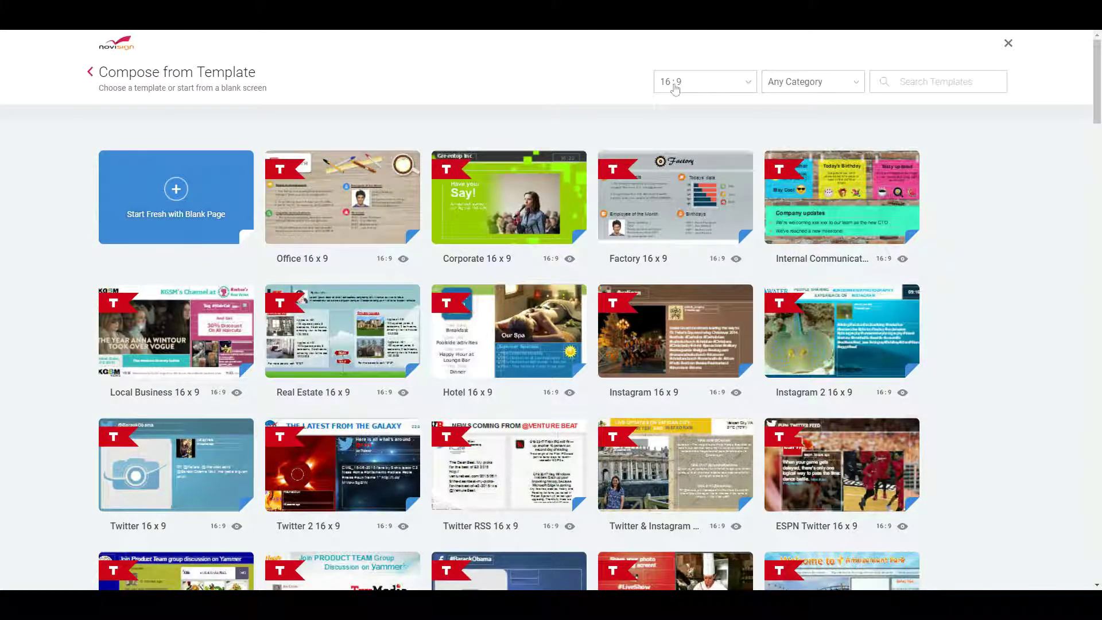
{"action": "left_click", "coordinate": [750, 88]}
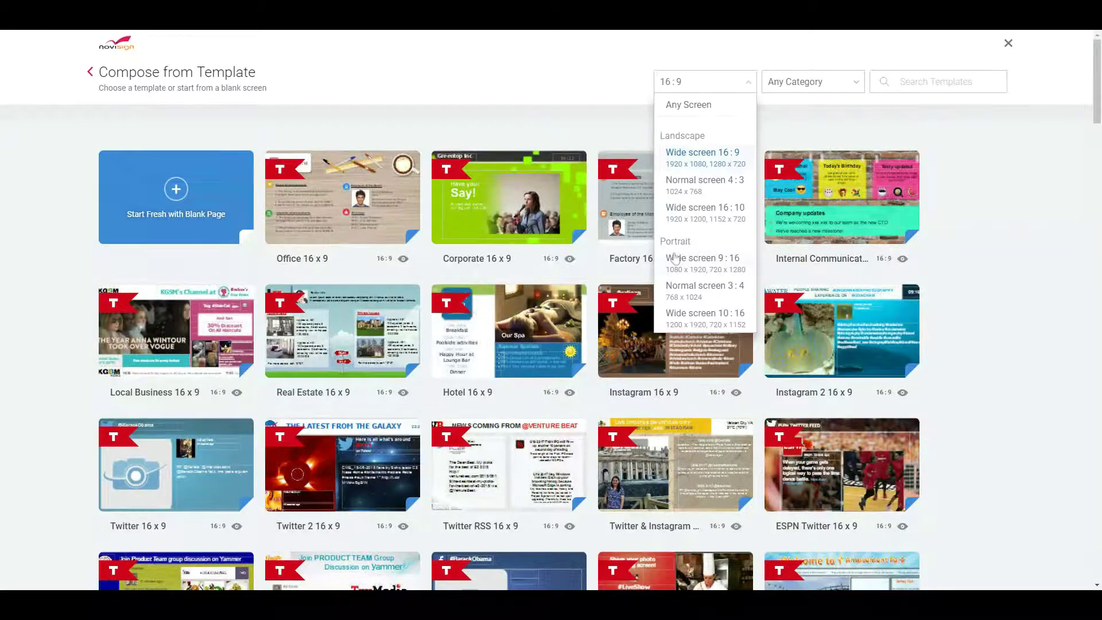
{"action": "left_click", "coordinate": [724, 268]}
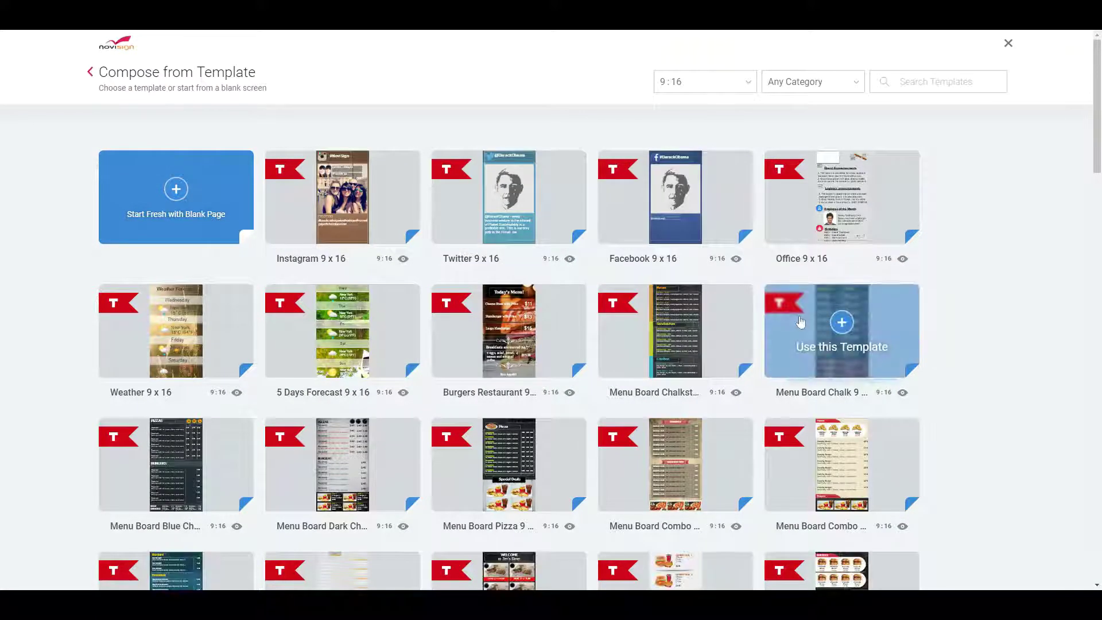
{"action": "left_click", "coordinate": [745, 87]}
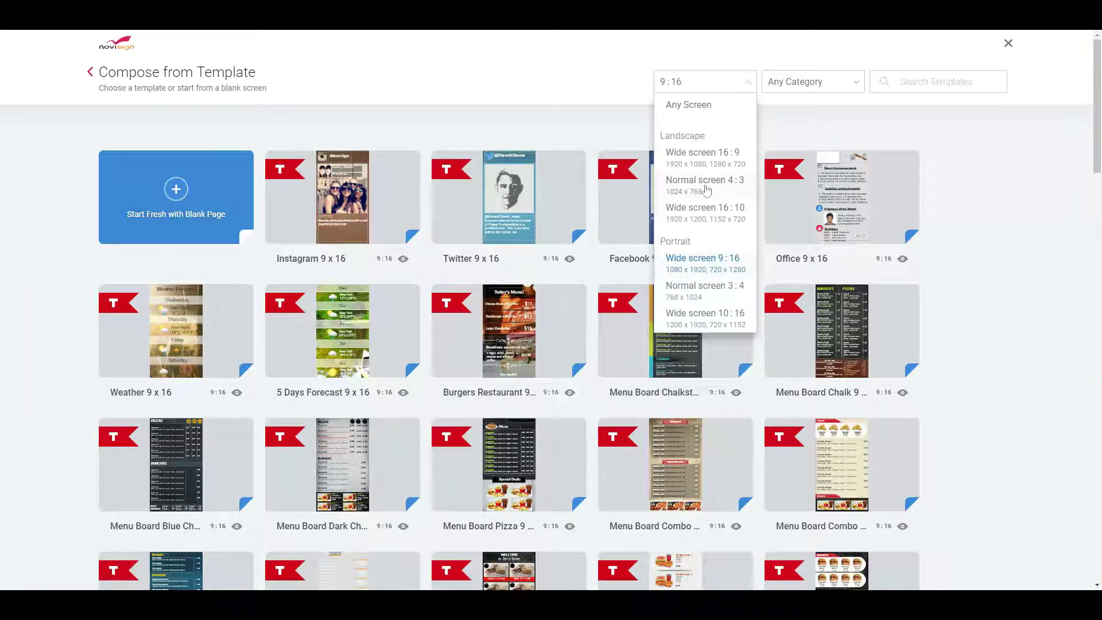
{"action": "left_click", "coordinate": [708, 162]}
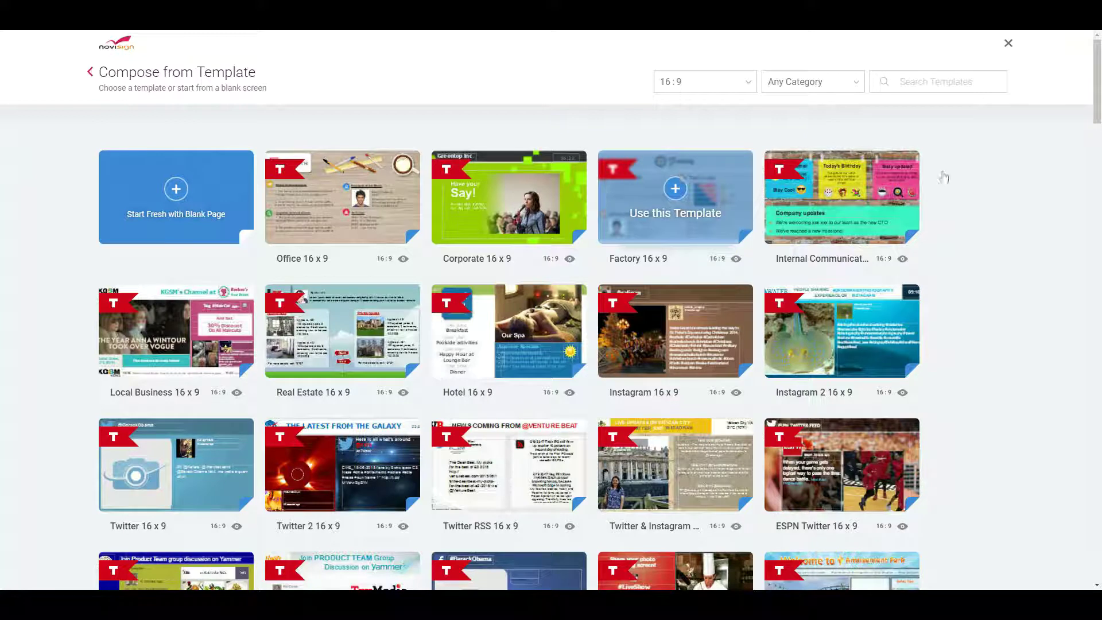
{"action": "mouse_move", "coordinate": [1097, 112]}
{"action": "left_mouse_down"}
{"action": "mouse_move", "coordinate": [1097, 145]}
{"action": "mouse_move", "coordinate": [1096, 115]}
{"action": "left_mouse_up"}
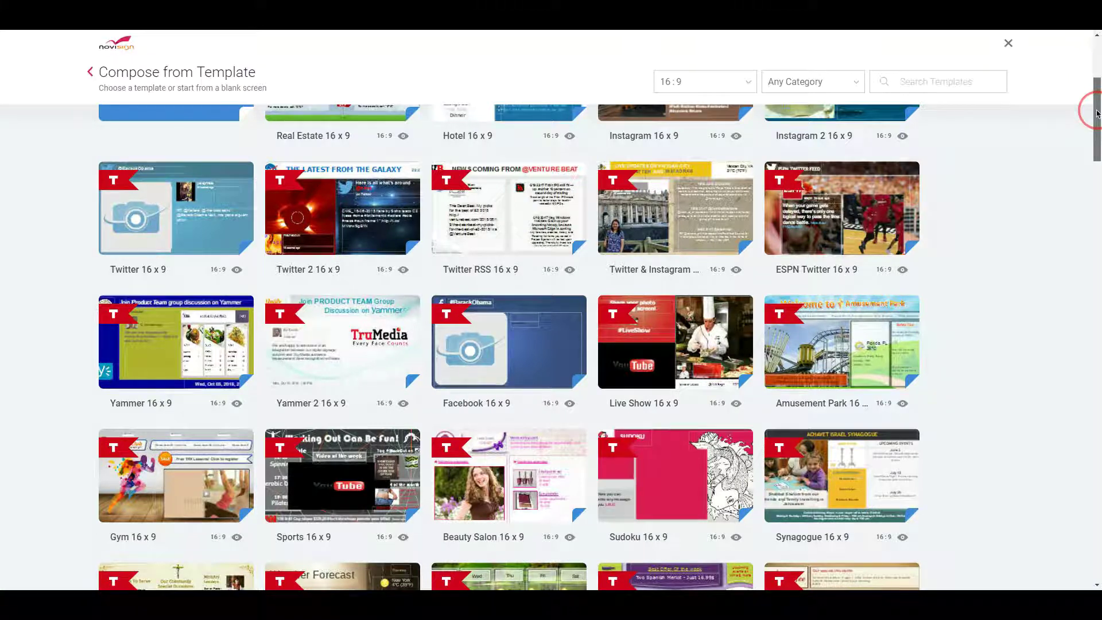
{"action": "left_click_drag", "start_coordinate": [1097, 113], "coordinate": [1097, 114]}
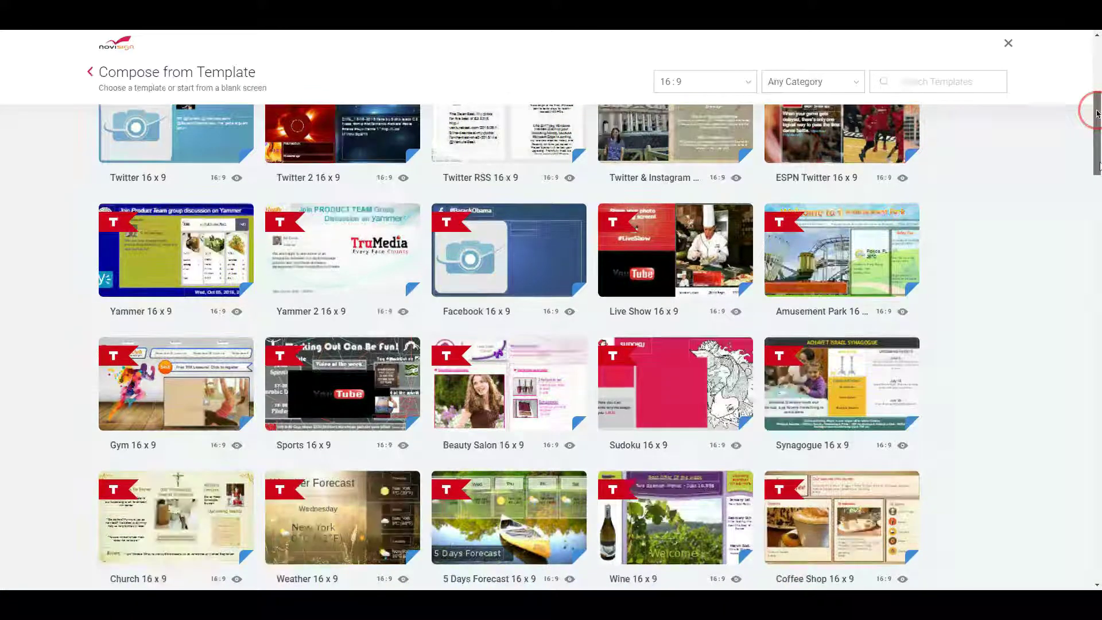
{"action": "left_click_drag", "start_coordinate": [1097, 112], "coordinate": [1097, 110]}
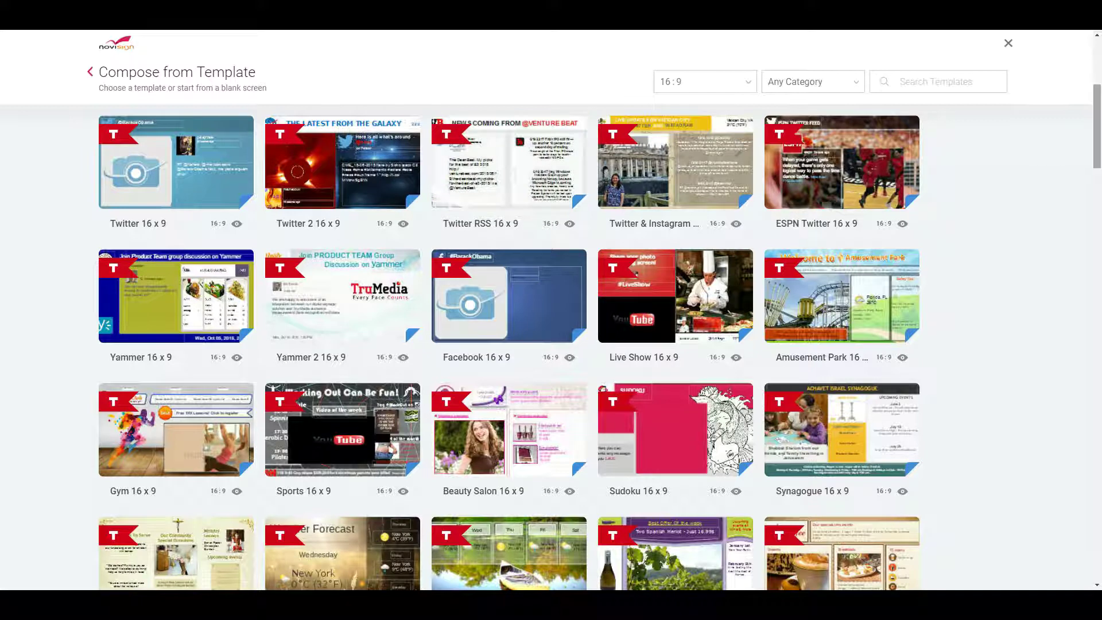
{"action": "scroll", "coordinate": [1093, 146], "scroll_direction": "down", "scroll_amount": 3}
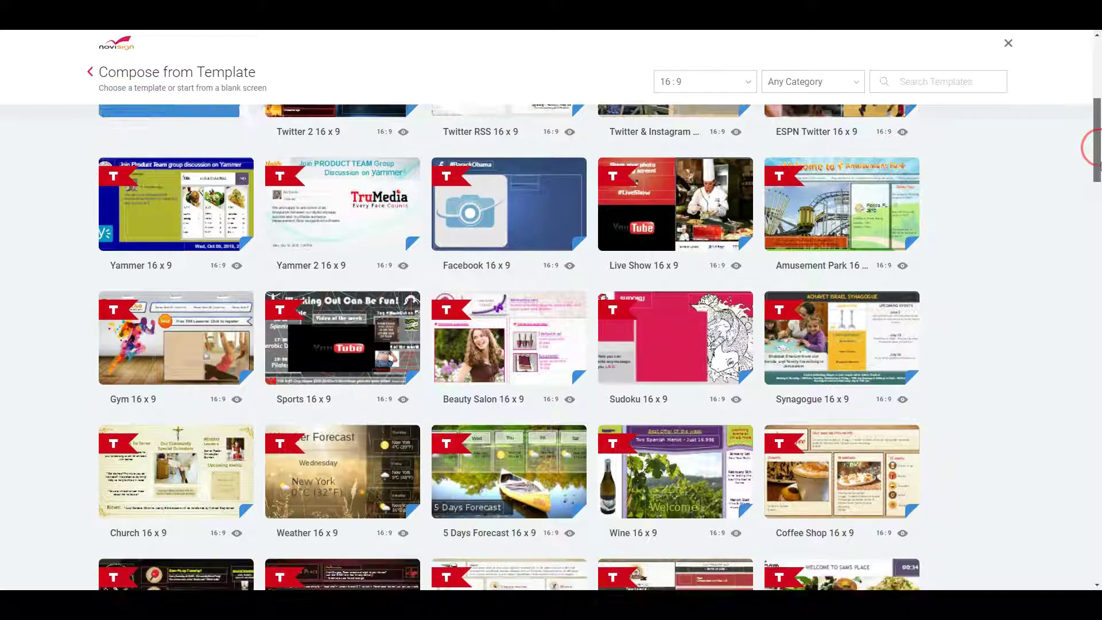
{"action": "scroll", "coordinate": [1094, 147], "scroll_direction": "down", "scroll_amount": 2}
{"action": "scroll", "coordinate": [1093, 146], "scroll_direction": "down", "scroll_amount": 1}
{"action": "scroll", "coordinate": [1093, 146], "scroll_direction": "down", "scroll_amount": 1}
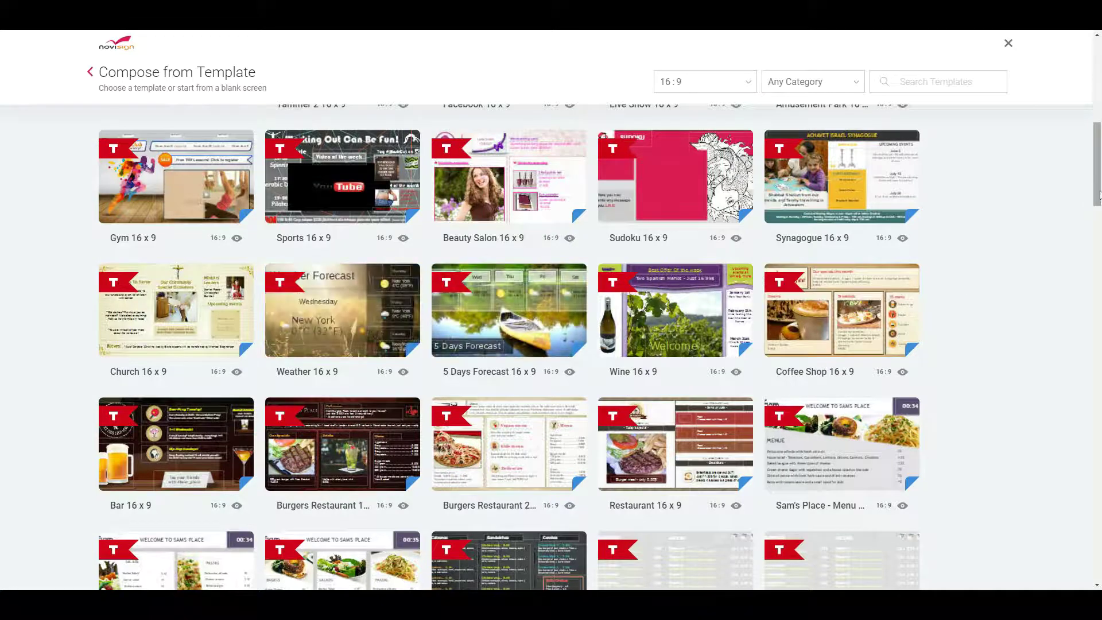
{"action": "left_click_drag", "start_coordinate": [1093, 174], "coordinate": [1099, 196]}
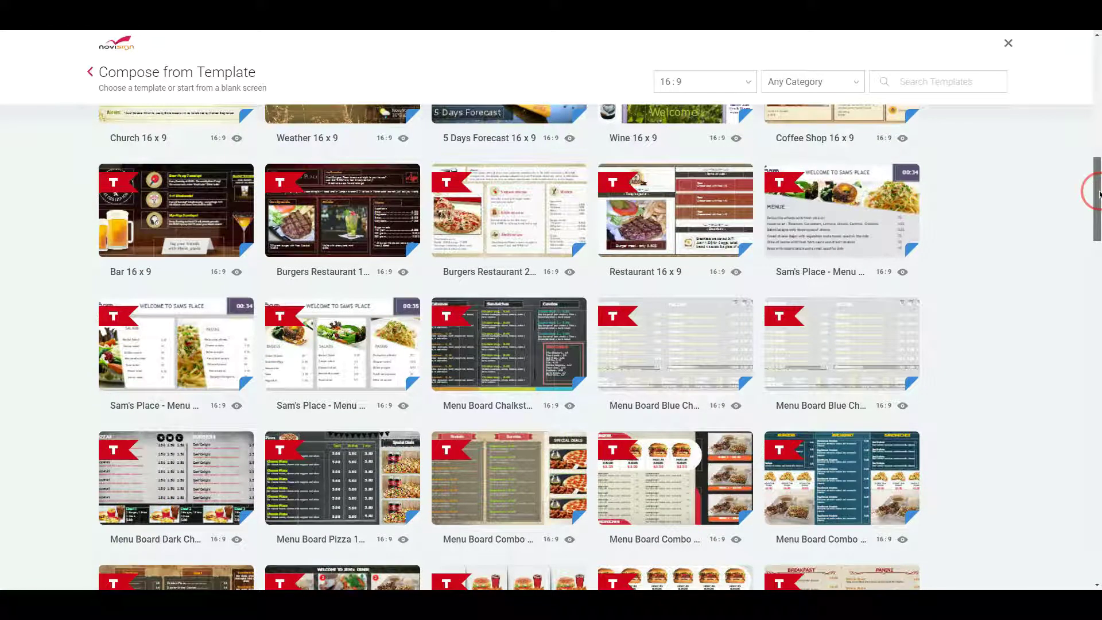
{"action": "scroll", "coordinate": [1098, 194], "scroll_direction": "down", "scroll_amount": 1}
{"action": "scroll", "coordinate": [1099, 195], "scroll_direction": "down", "scroll_amount": 1}
{"action": "scroll", "coordinate": [1098, 194], "scroll_direction": "down", "scroll_amount": 1}
{"action": "scroll", "coordinate": [1099, 194], "scroll_direction": "down", "scroll_amount": 1}
{"action": "scroll", "coordinate": [1099, 194], "scroll_direction": "down", "scroll_amount": 1}
{"action": "scroll", "coordinate": [1099, 193], "scroll_direction": "down", "scroll_amount": 1}
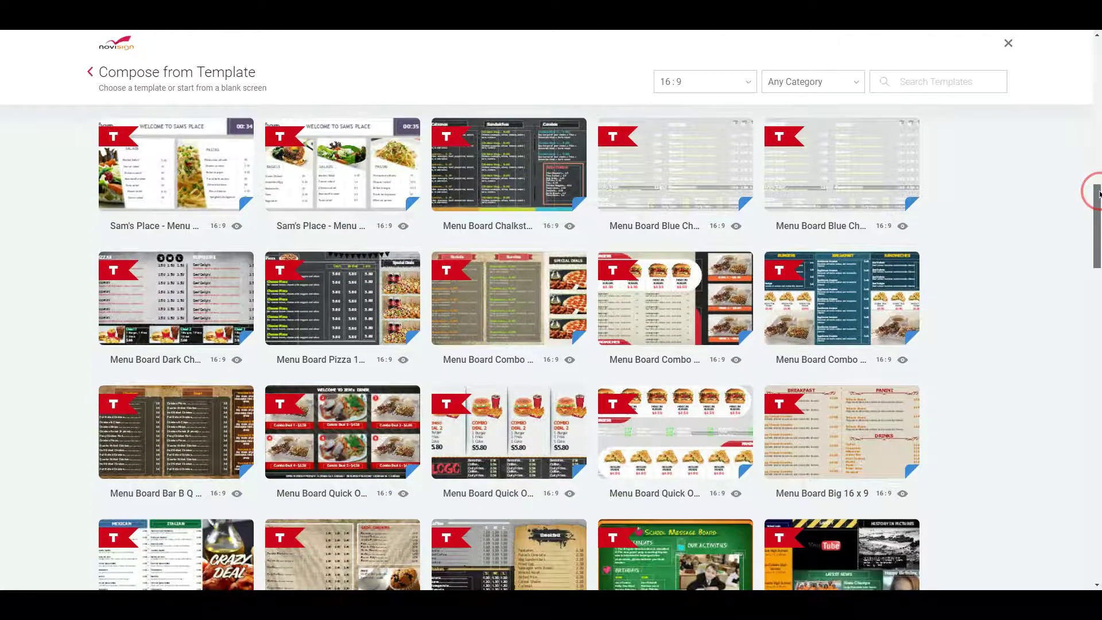
{"action": "scroll", "coordinate": [1099, 194], "scroll_direction": "down", "scroll_amount": 1}
{"action": "scroll", "coordinate": [1099, 194], "scroll_direction": "down", "scroll_amount": 1}
{"action": "scroll", "coordinate": [1099, 194], "scroll_direction": "down", "scroll_amount": 2}
{"action": "scroll", "coordinate": [1098, 194], "scroll_direction": "down", "scroll_amount": 1}
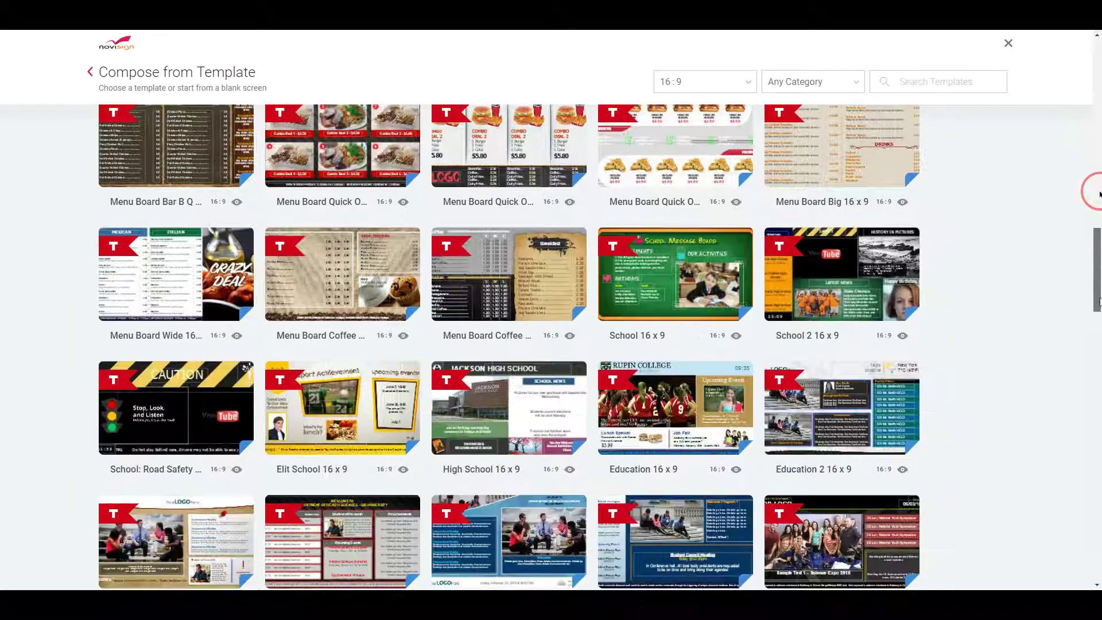
{"action": "scroll", "coordinate": [1099, 194], "scroll_direction": "down", "scroll_amount": 1}
{"action": "scroll", "coordinate": [1098, 194], "scroll_direction": "down", "scroll_amount": 1}
{"action": "scroll", "coordinate": [1095, 190], "scroll_direction": "down", "scroll_amount": 2}
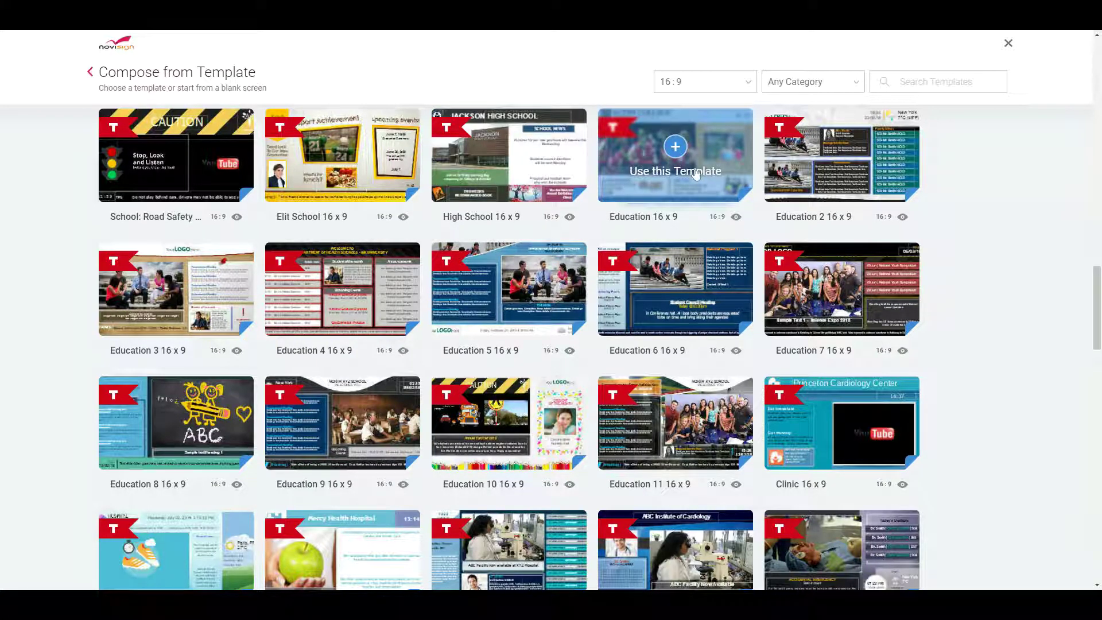
{"action": "mouse_move", "coordinate": [508, 422]}
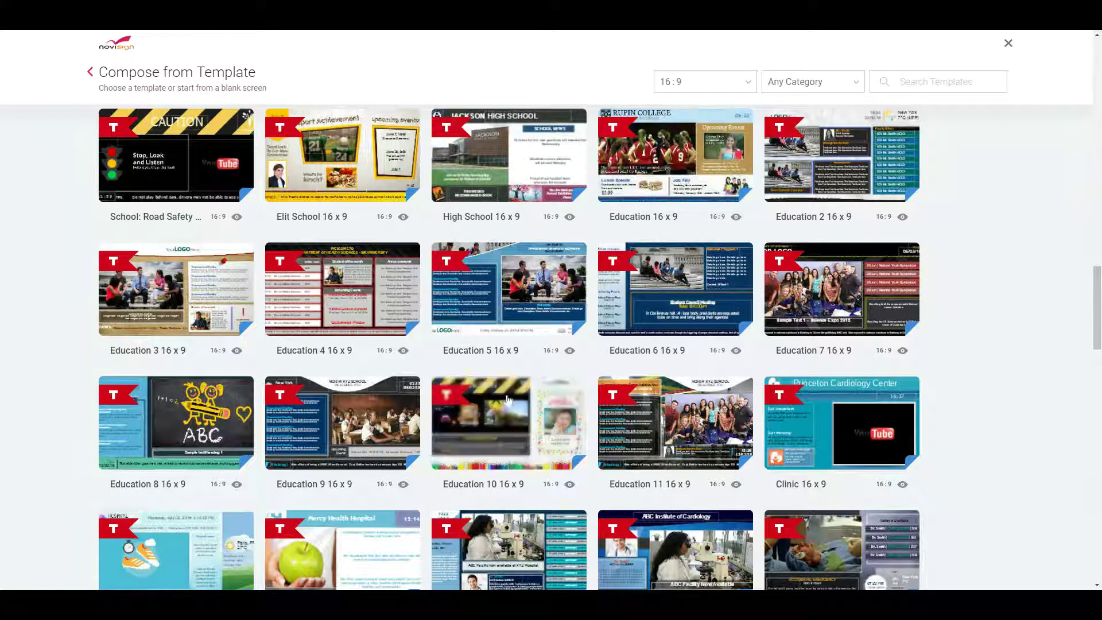
{"action": "left_click_drag", "start_coordinate": [1095, 273], "coordinate": [1094, 290]}
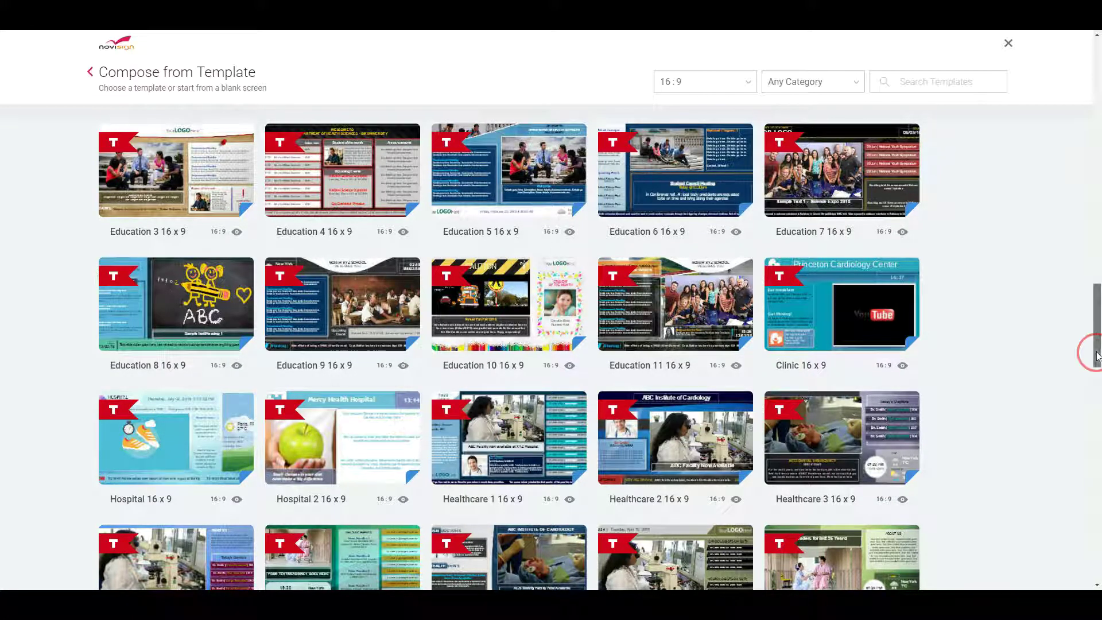
{"action": "left_click_drag", "start_coordinate": [1096, 354], "coordinate": [1097, 378]}
{"action": "scroll", "coordinate": [1095, 364], "scroll_direction": "down", "scroll_amount": 2}
{"action": "scroll", "coordinate": [1095, 360], "scroll_direction": "down", "scroll_amount": 1}
{"action": "scroll", "coordinate": [1096, 358], "scroll_direction": "down", "scroll_amount": 1}
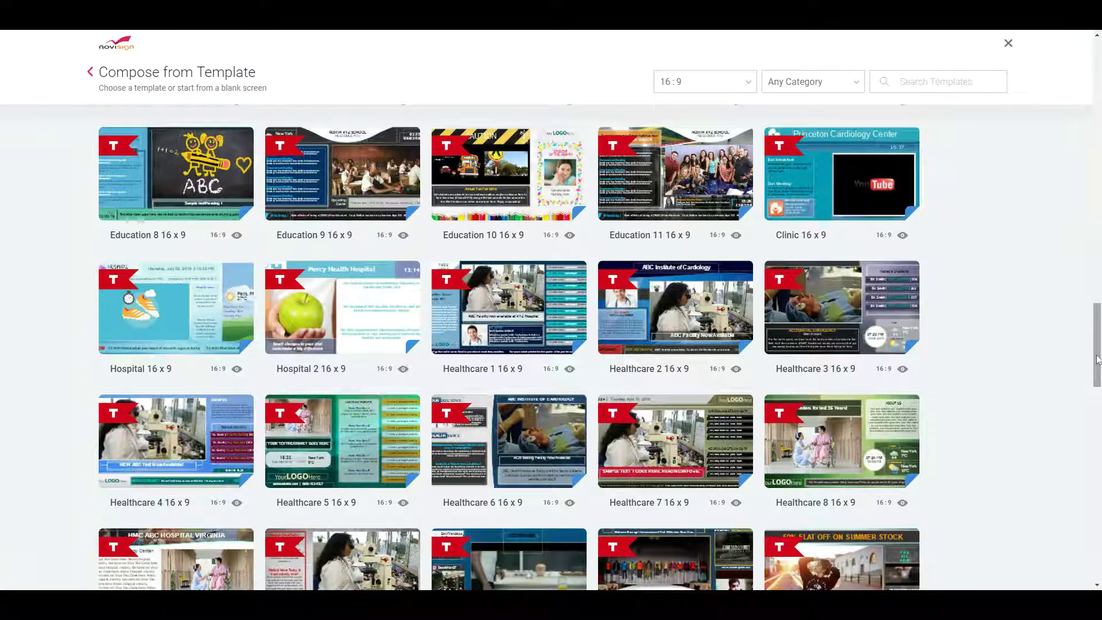
{"action": "left_click", "coordinate": [1098, 363]}
{"action": "scroll", "coordinate": [1096, 360], "scroll_direction": "down", "scroll_amount": 3}
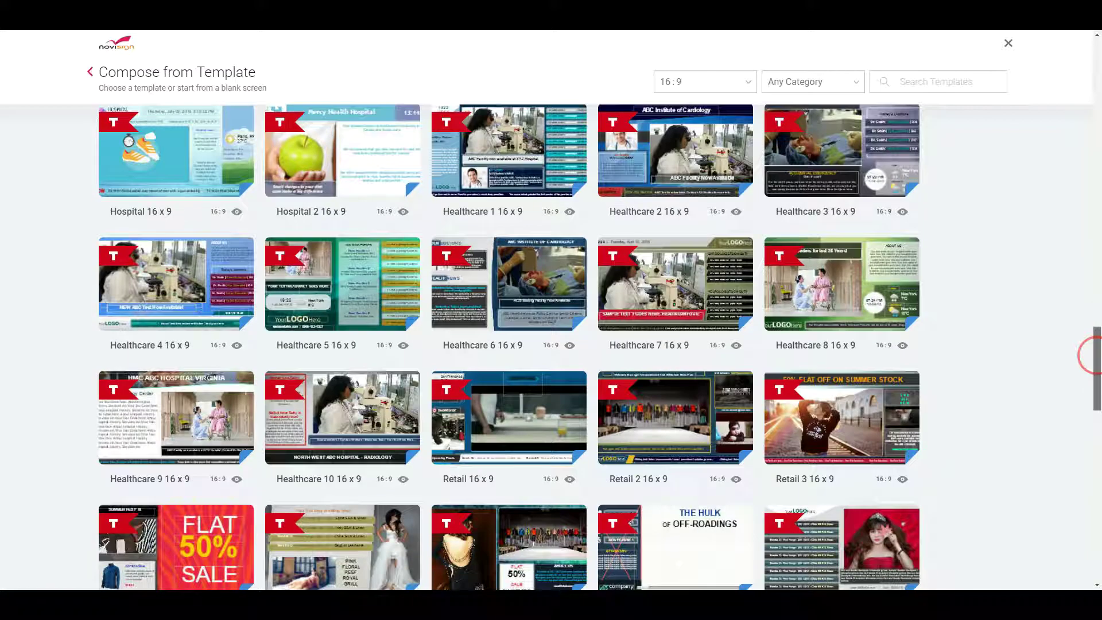
{"action": "scroll", "coordinate": [1092, 357], "scroll_direction": "down", "scroll_amount": 3}
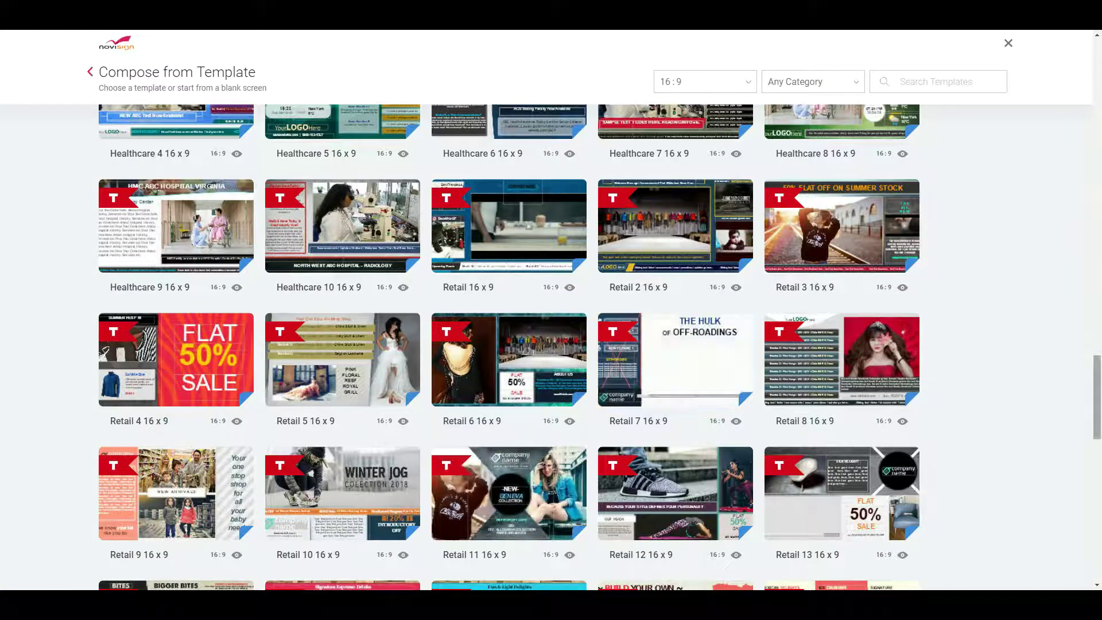
- Scroll to Corporate Communications and use the Corporate Communications 3 16 x 9 template
{"action": "left_click", "coordinate": [1092, 382]}
{"action": "scroll", "coordinate": [1098, 390], "scroll_direction": "down", "scroll_amount": 1}
{"action": "scroll", "coordinate": [1098, 387], "scroll_direction": "down", "scroll_amount": 2}
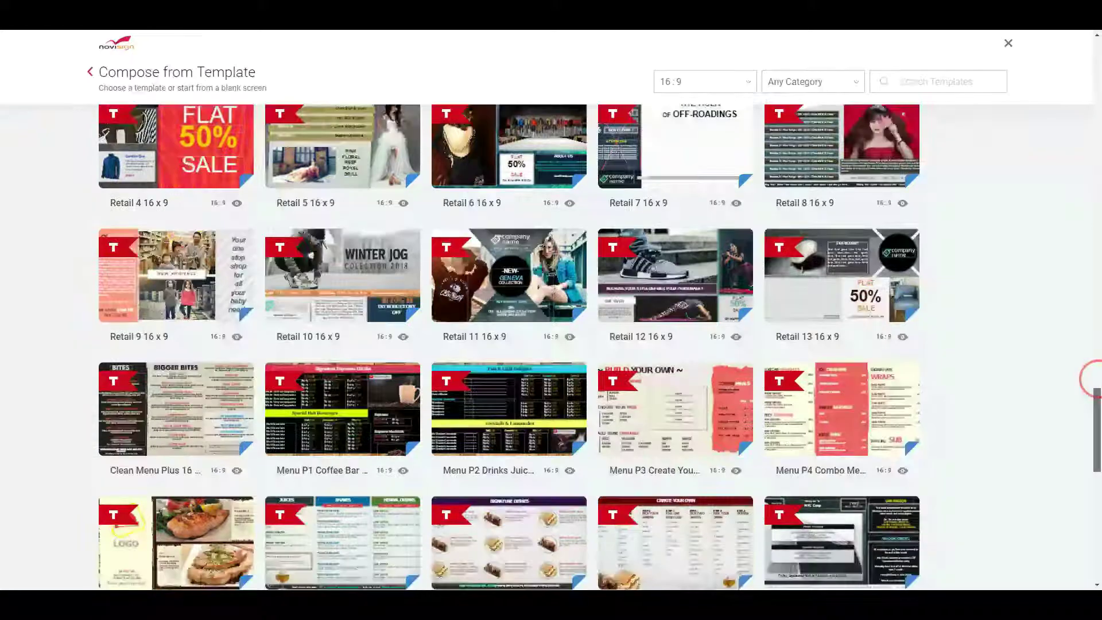
{"action": "scroll", "coordinate": [1097, 385], "scroll_direction": "down", "scroll_amount": 1}
{"action": "scroll", "coordinate": [1097, 383], "scroll_direction": "down", "scroll_amount": 1}
{"action": "scroll", "coordinate": [1097, 383], "scroll_direction": "down", "scroll_amount": 1}
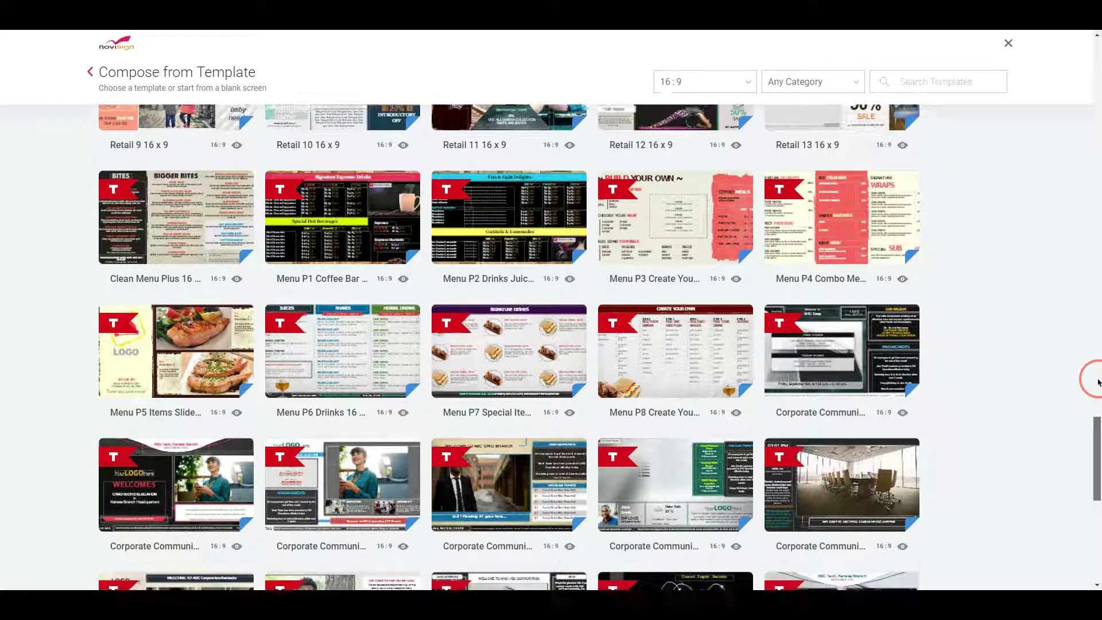
{"action": "scroll", "coordinate": [1097, 384], "scroll_direction": "down", "scroll_amount": 1}
{"action": "scroll", "coordinate": [1098, 384], "scroll_direction": "down", "scroll_amount": 2}
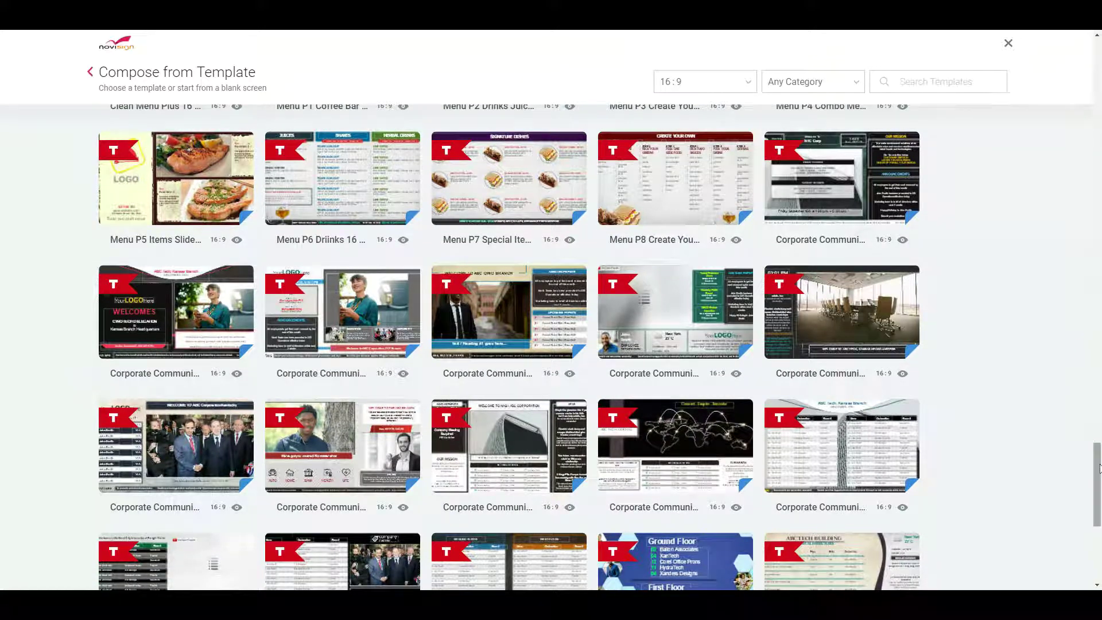
{"action": "mouse_move", "coordinate": [342, 484]}
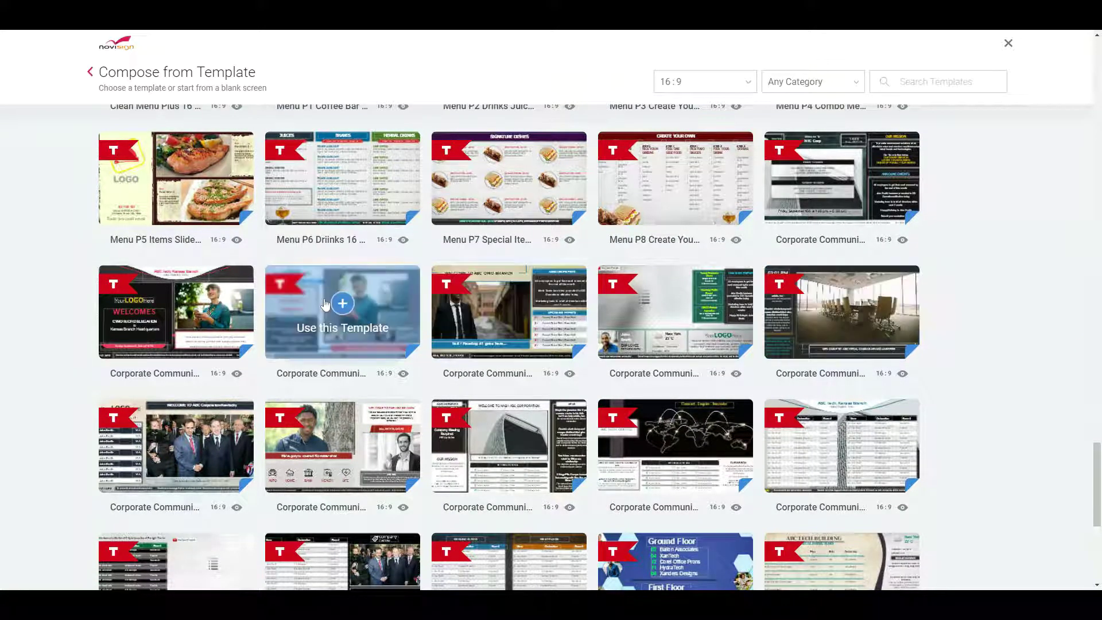
{"action": "left_click", "coordinate": [342, 304]}
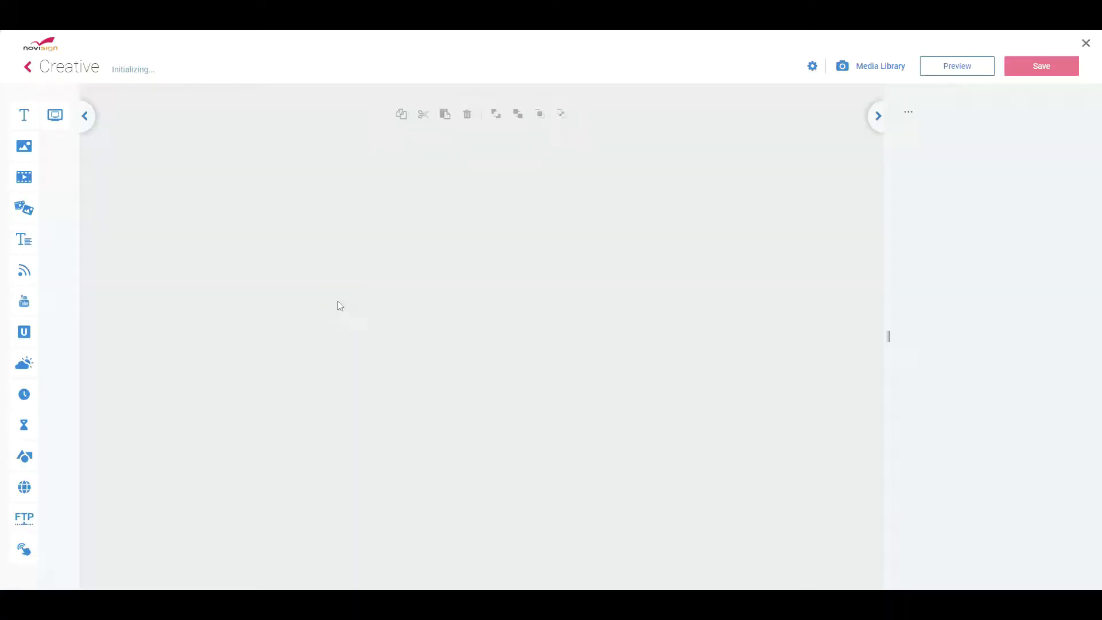